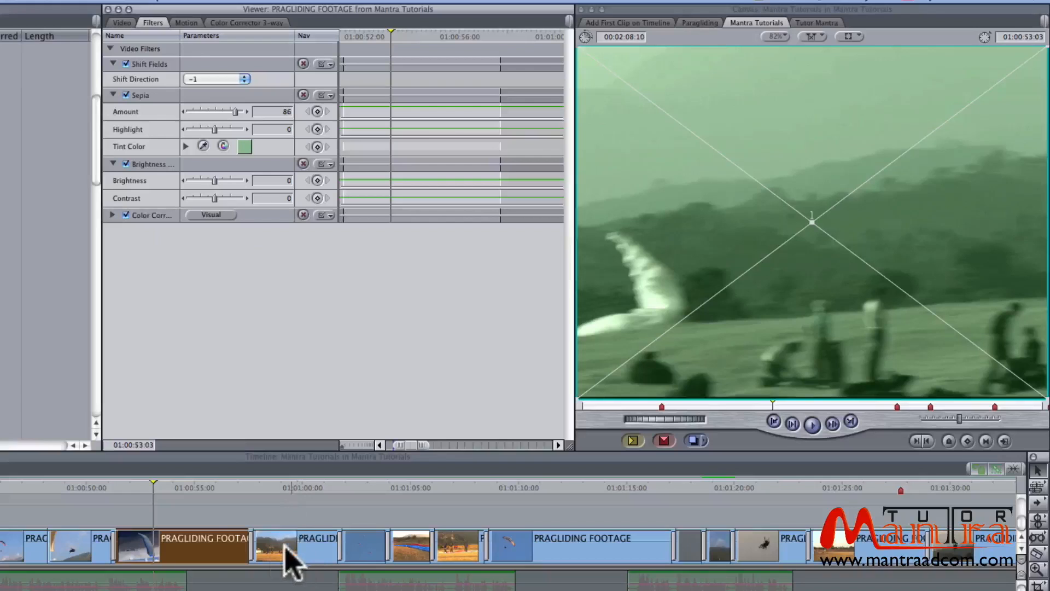
Step: Load the green-tinted clip at 01:00:53:03 in the Viewer and copy only its Sepia filter onto the next clip
click(187, 522)
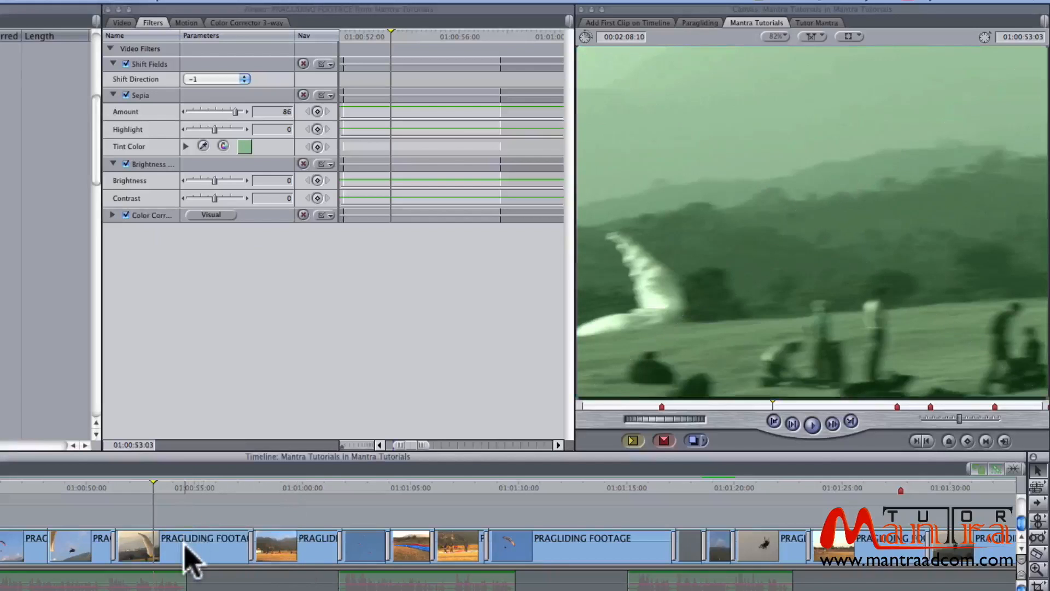
double_click(189, 560)
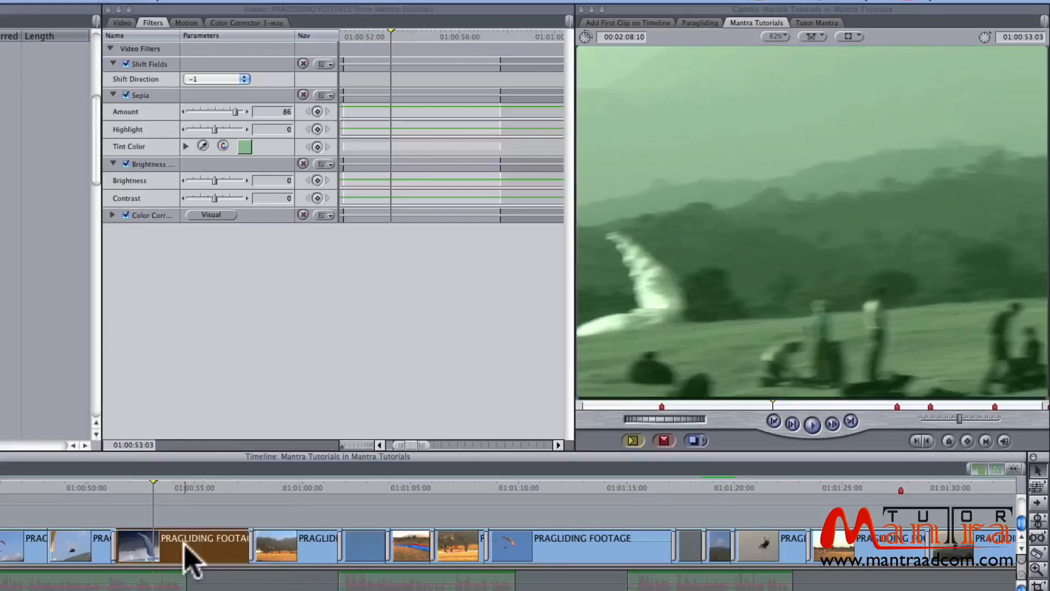
click(153, 23)
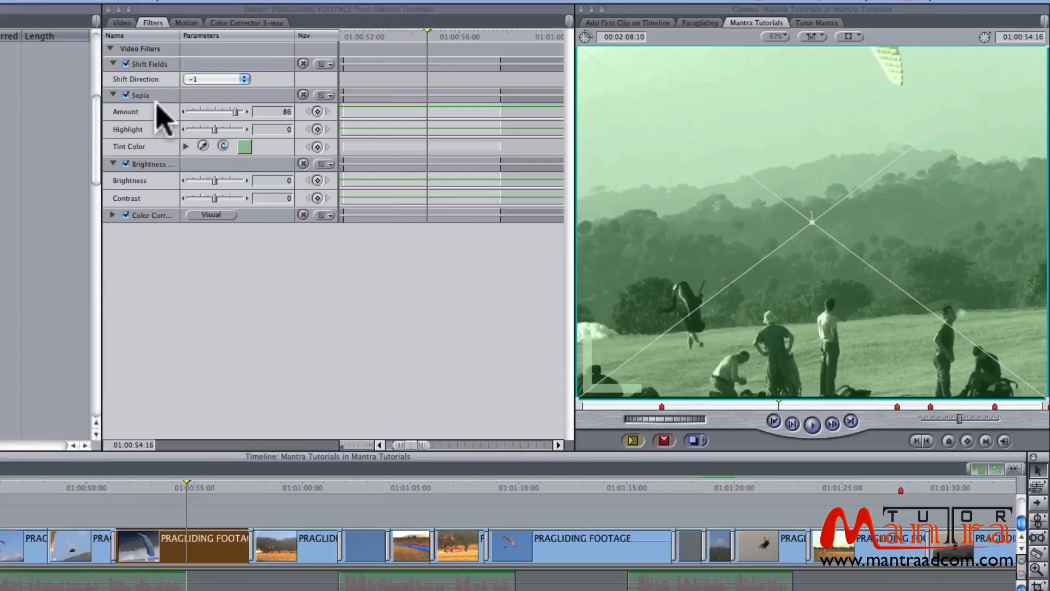
click(138, 105)
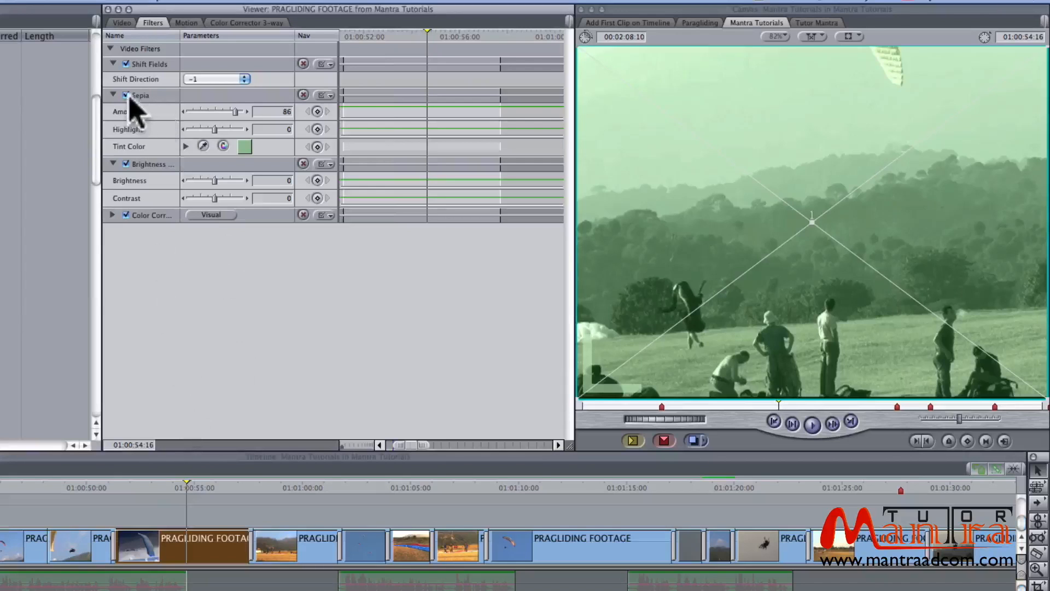
click(133, 98)
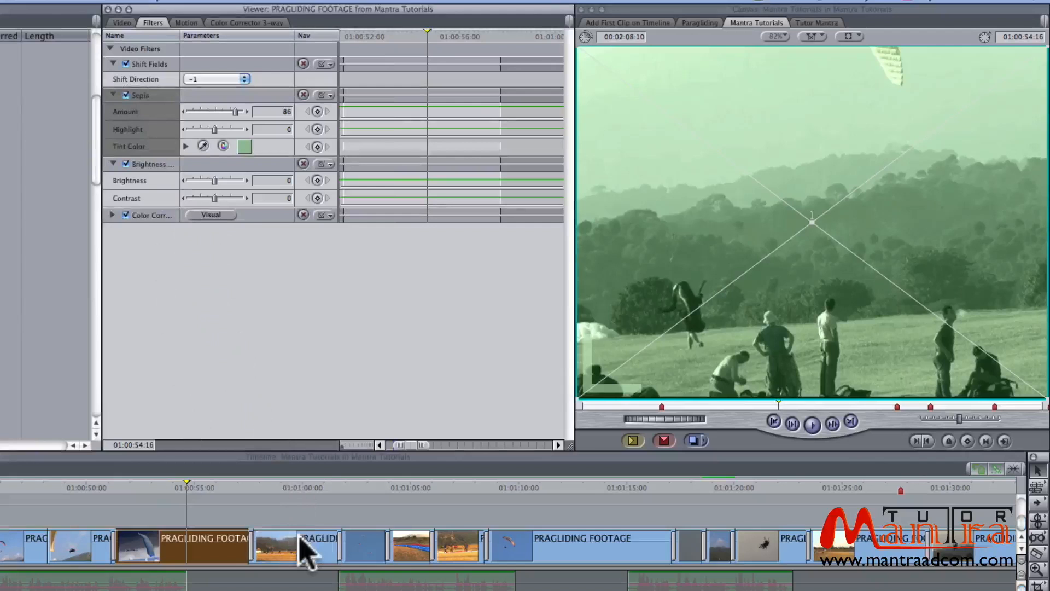
Step: Load the clip at 01:00:59:03 in the Viewer and check its filters and picture
click(290, 487)
drag(290, 488, 282, 488)
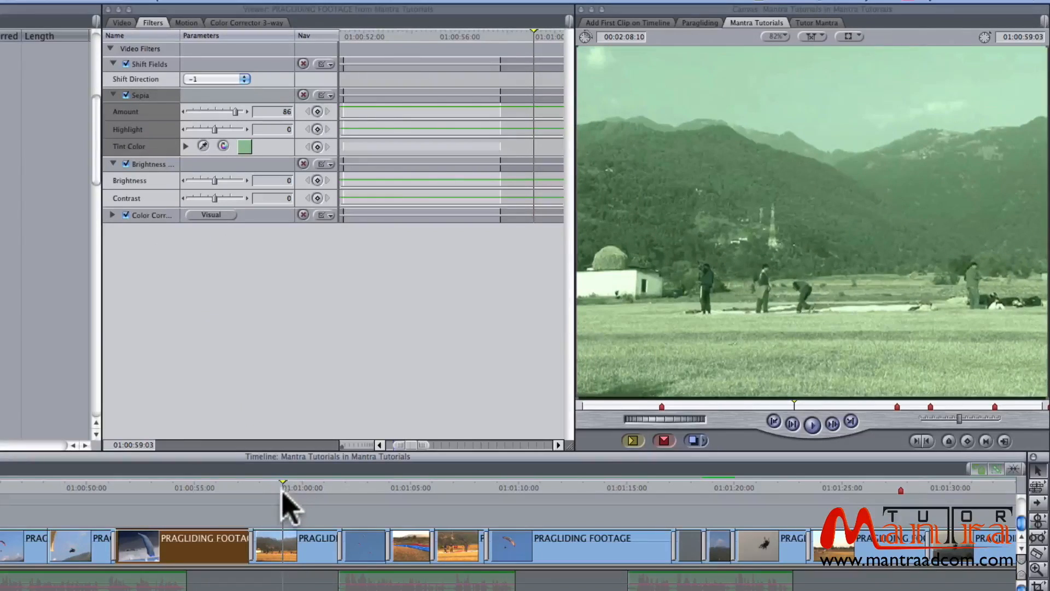
double_click(293, 555)
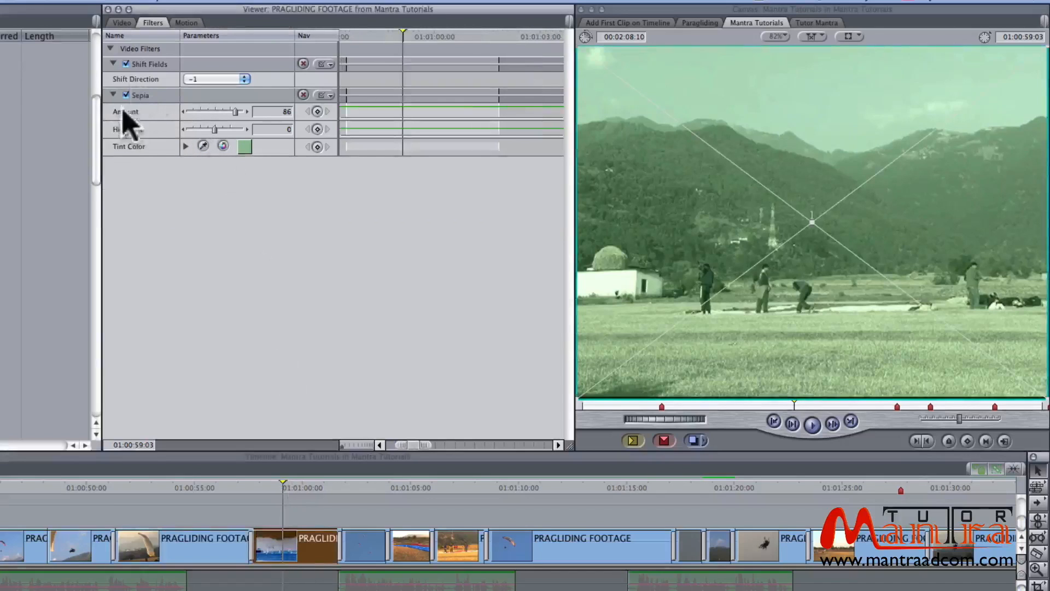
click(121, 23)
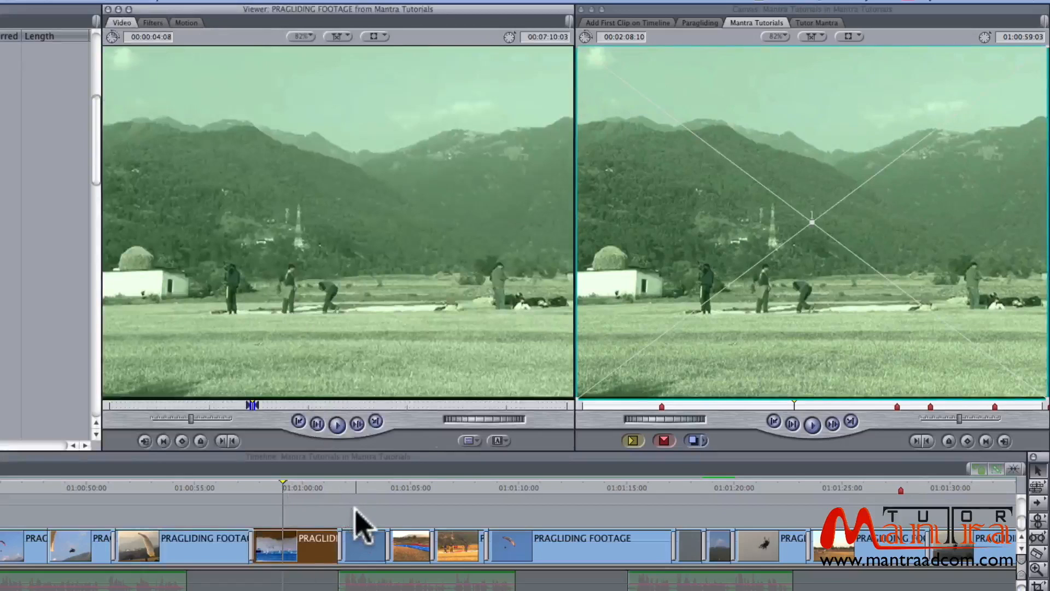
Step: Try copying the source clip's Sepia filter onto the four clips from about 01:01:02 to 01:01:17 and undo it
double_click(186, 547)
click(153, 23)
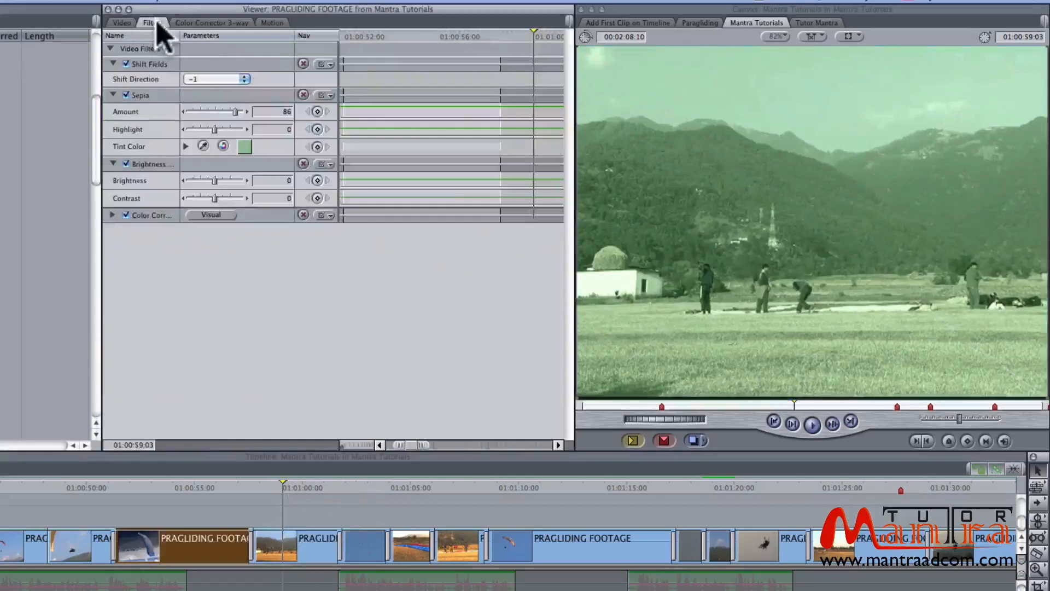
click(155, 96)
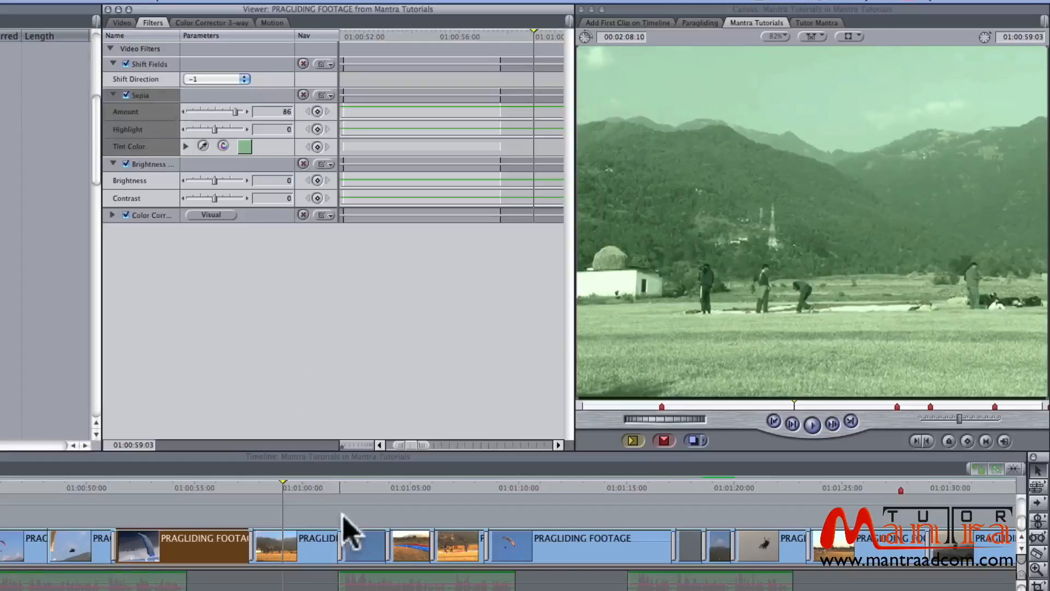
drag(348, 519, 553, 554)
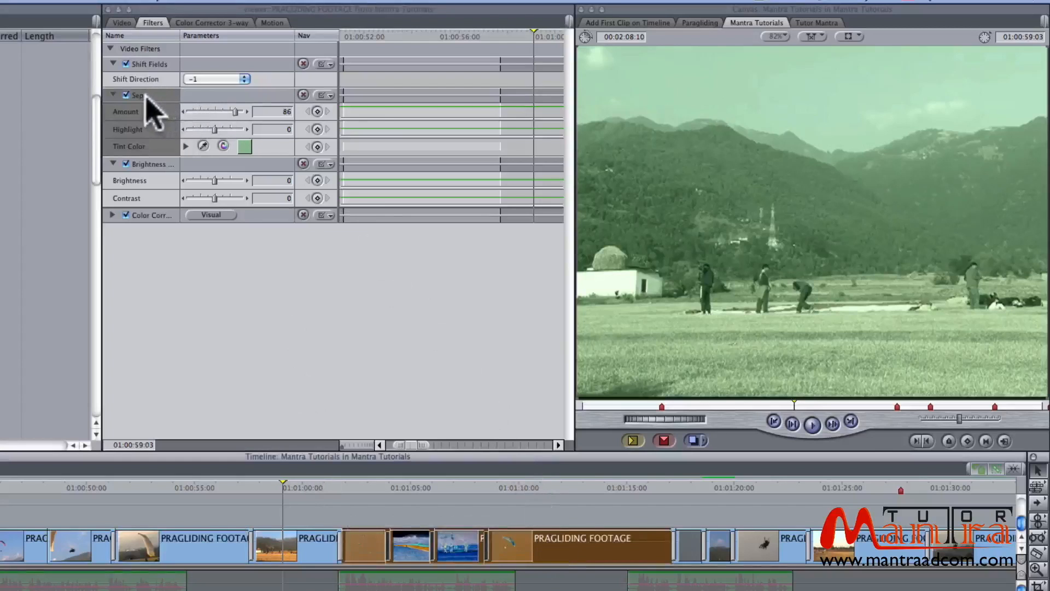
drag(145, 106, 521, 554)
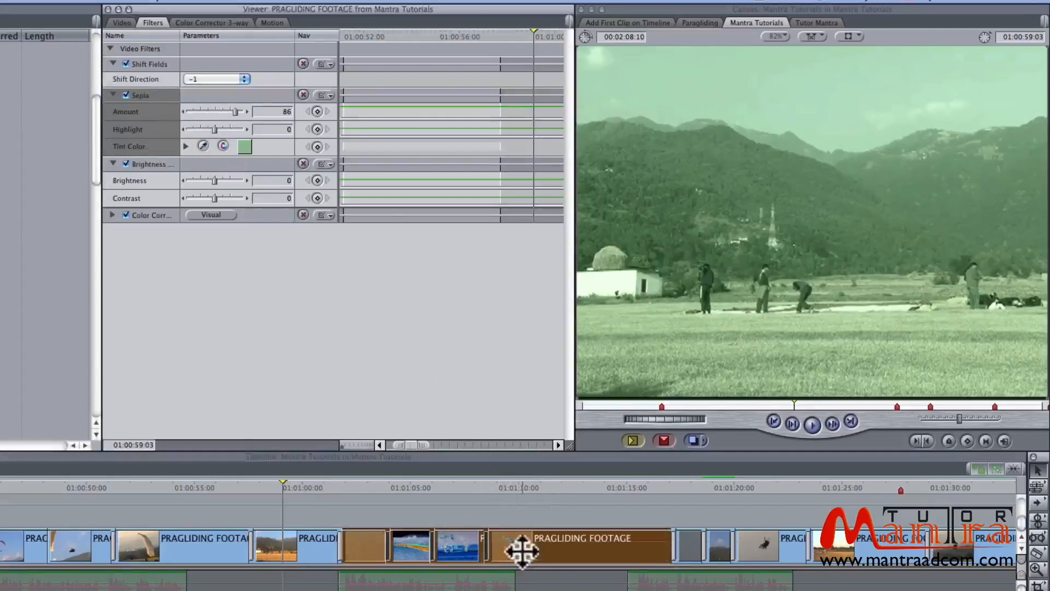
drag(395, 484, 394, 519)
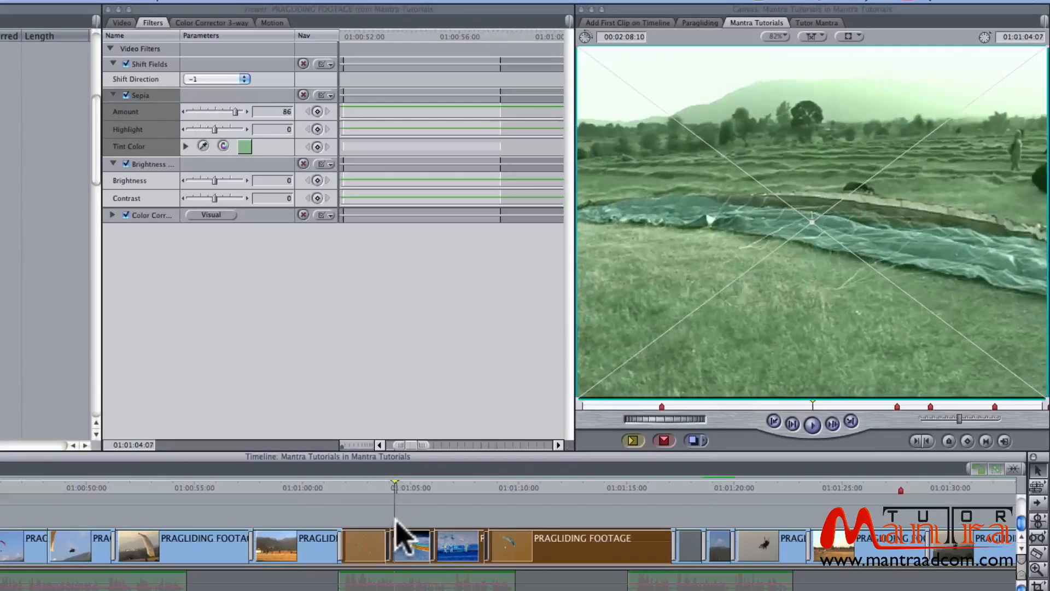
key(backslash)
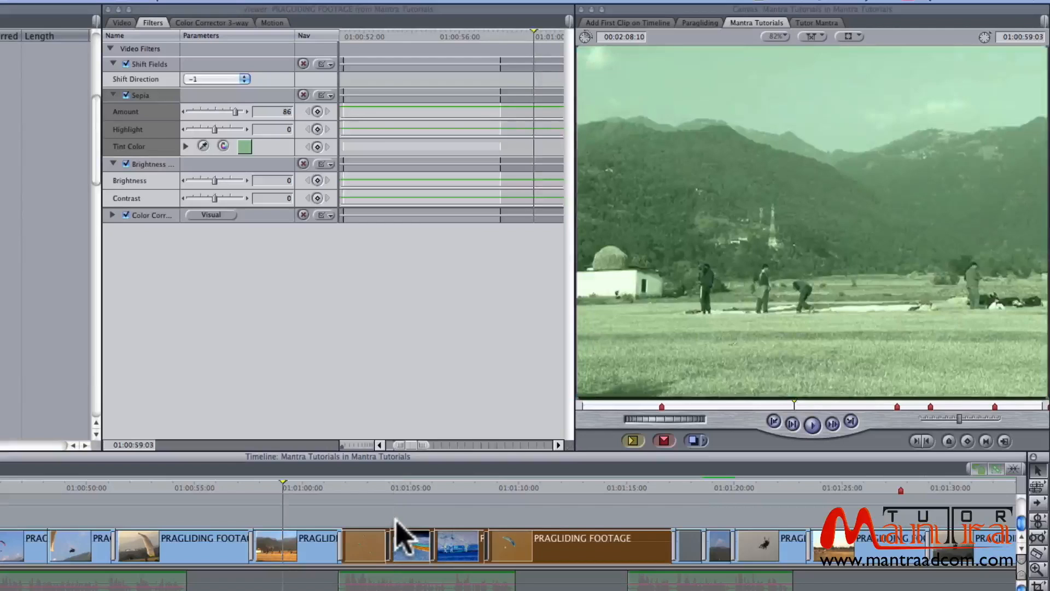
click(352, 485)
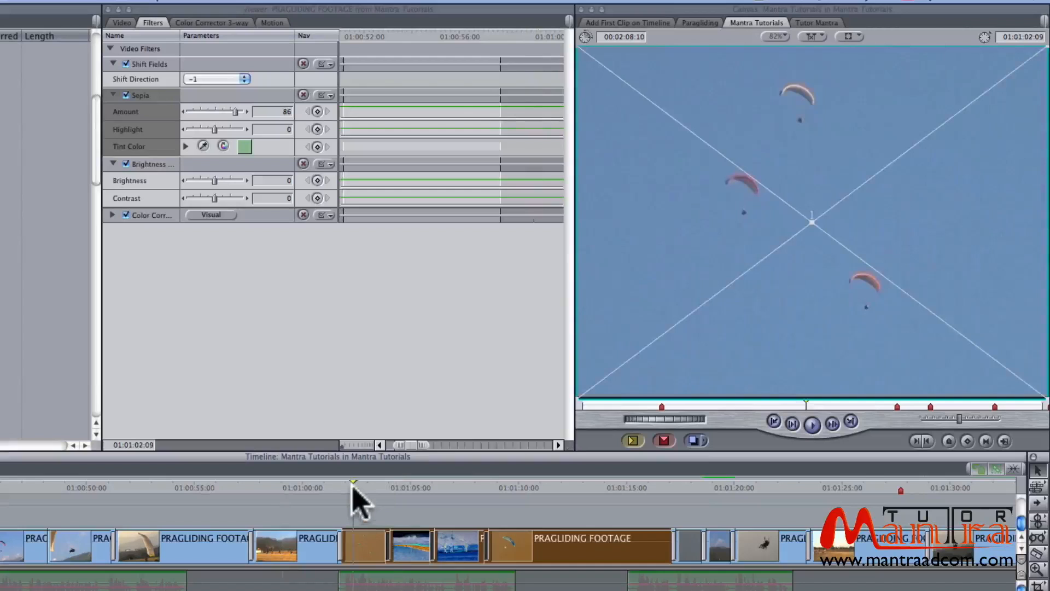
Step: Try copying the Sepia and Brightness filters together onto the clip at 01:01:04:22 and undo it
click(174, 181)
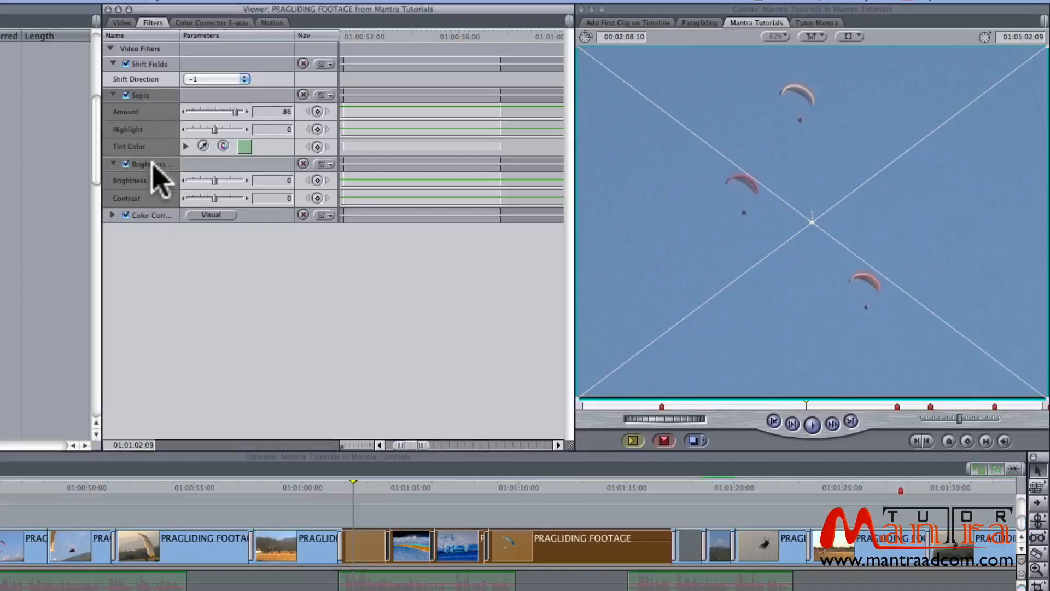
drag(155, 164, 405, 537)
drag(402, 482, 407, 483)
click(412, 544)
double_click(411, 544)
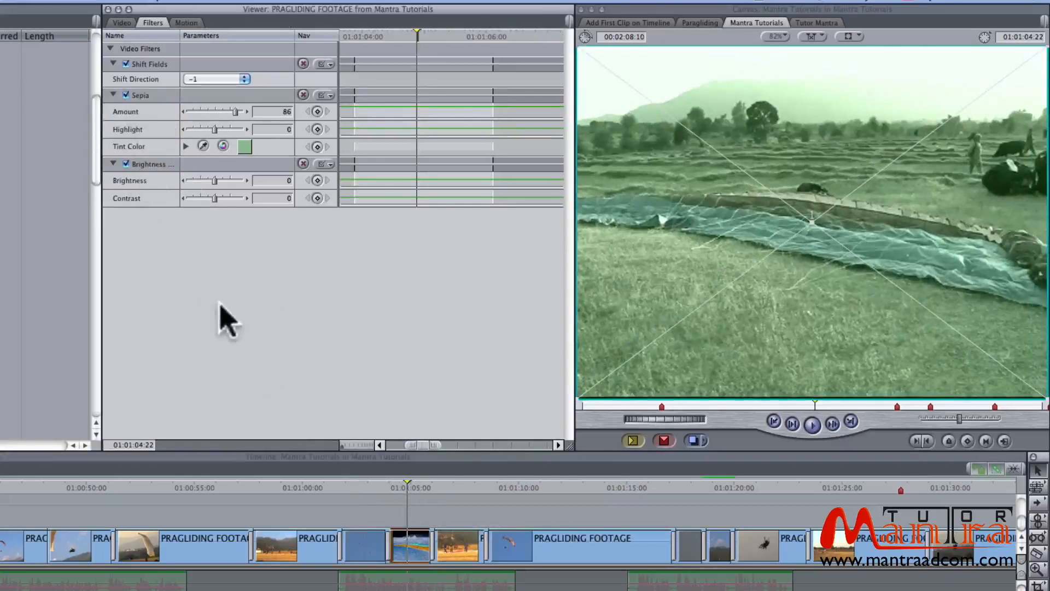
key(super+z)
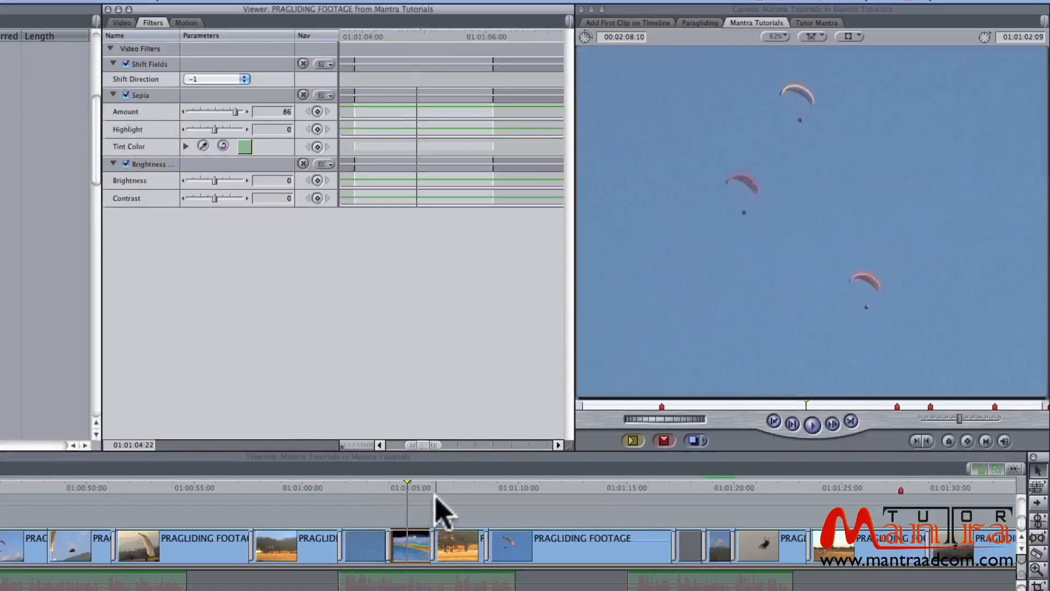
Step: Reload the green-tinted source clip and copy all of its filters onto the clip at 01:01:02:09
double_click(227, 555)
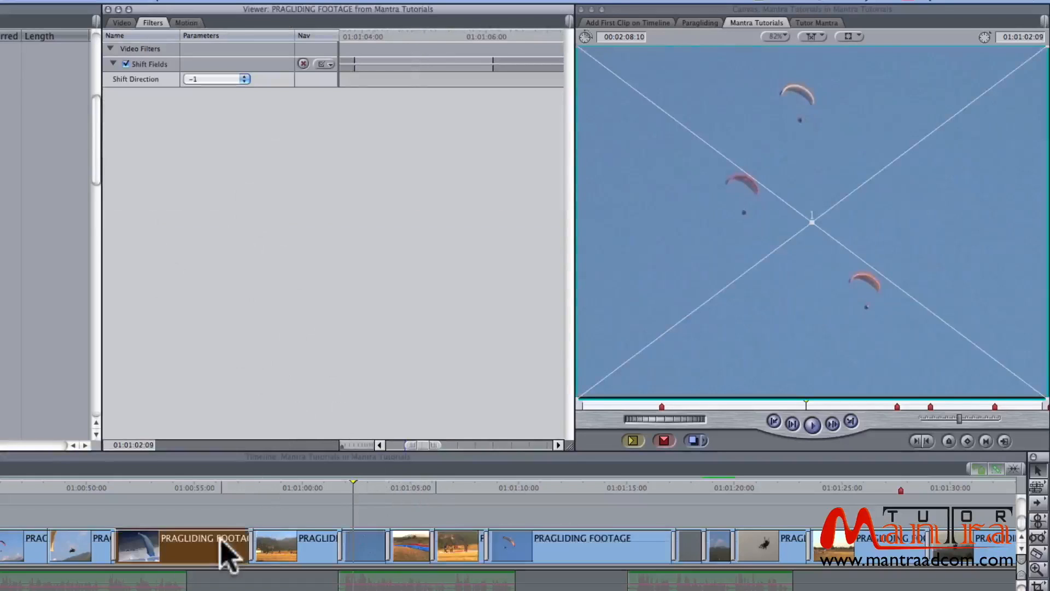
click(169, 165)
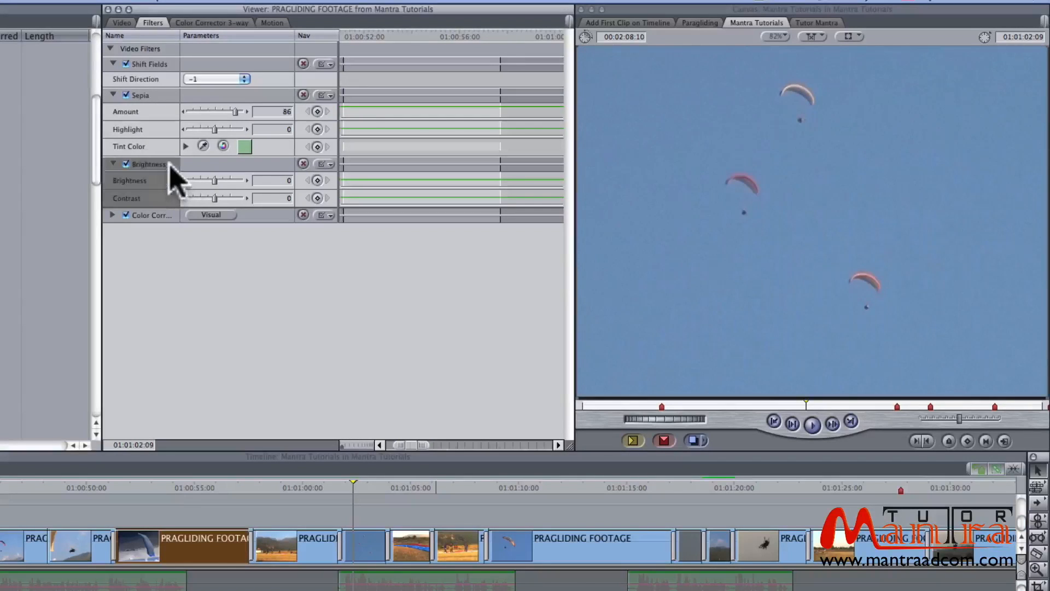
click(164, 129)
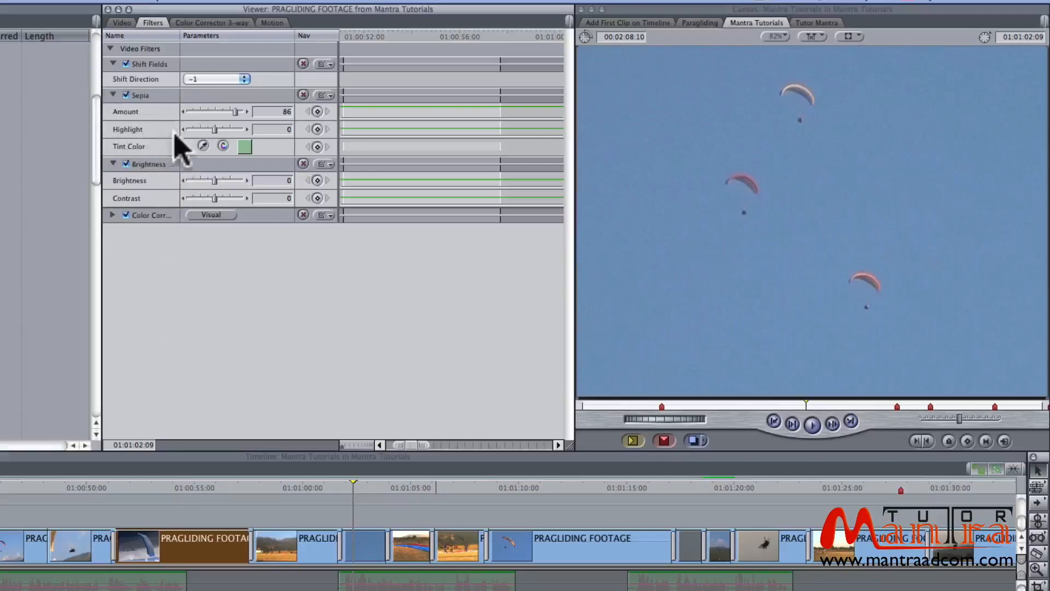
click(159, 107)
shift+click(156, 164)
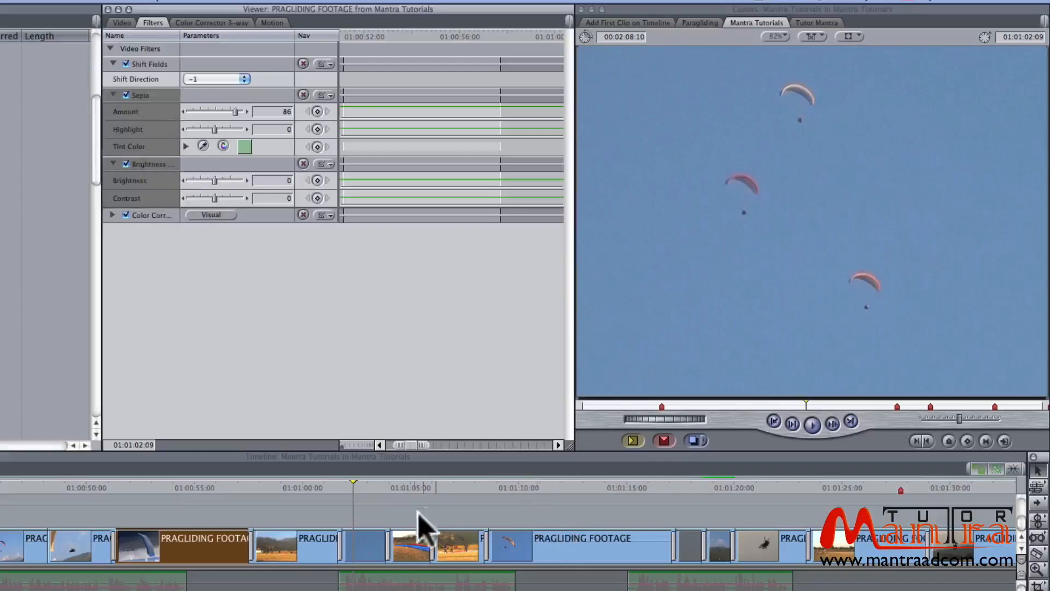
click(230, 373)
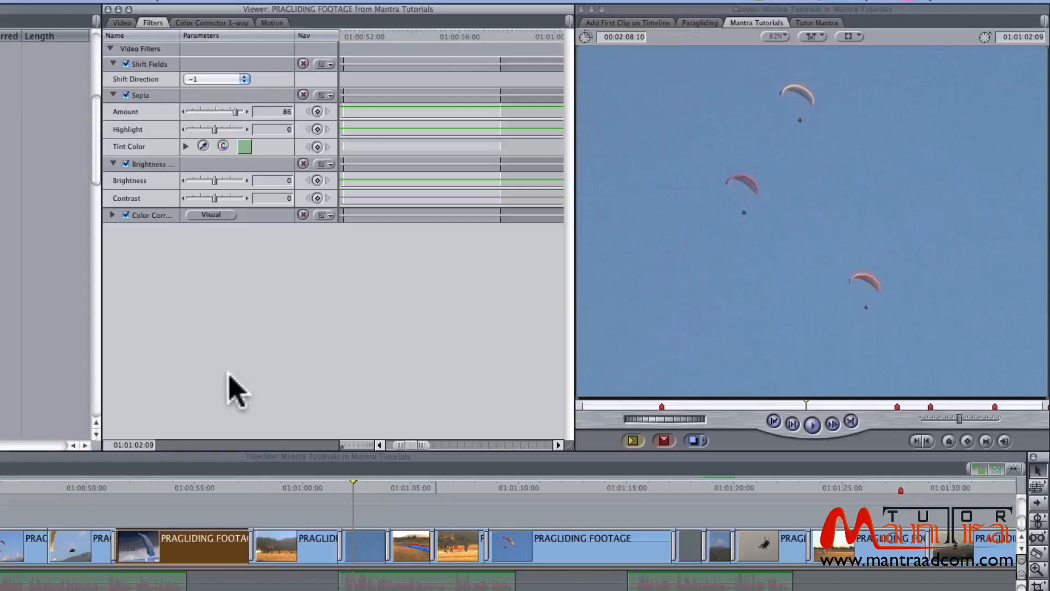
key(super+a)
drag(155, 219, 367, 536)
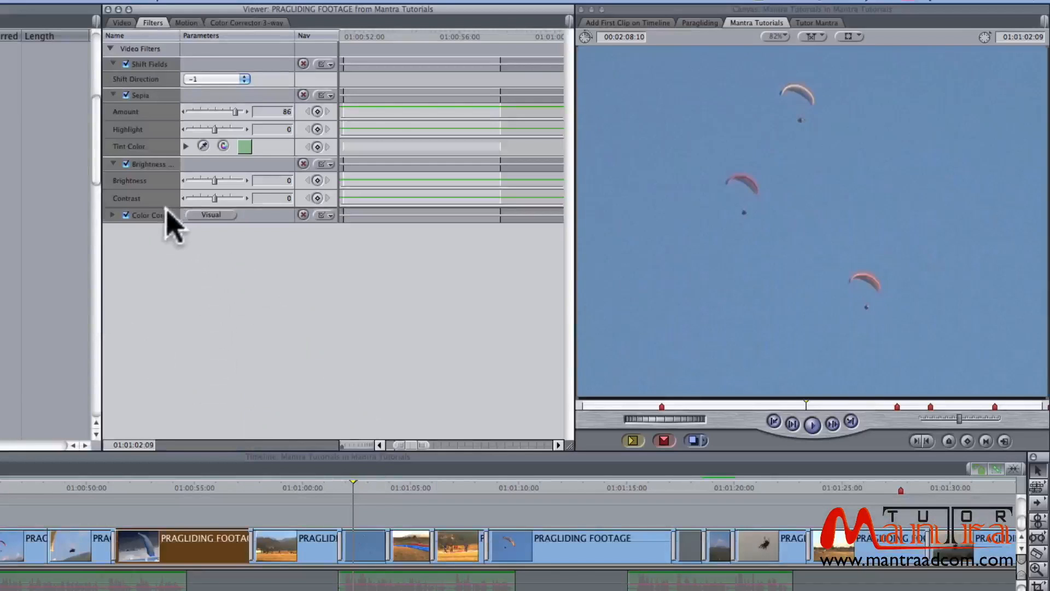
double_click(375, 544)
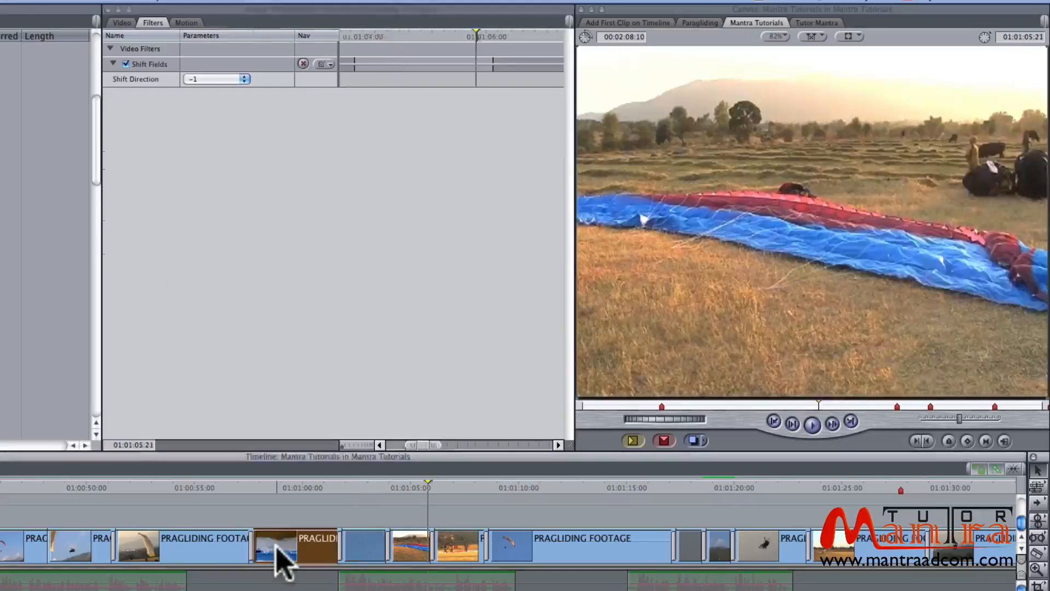
Step: Copy the source clip's Sepia and Brightness filters and paste them onto the clip at 01:01:05:21
double_click(276, 544)
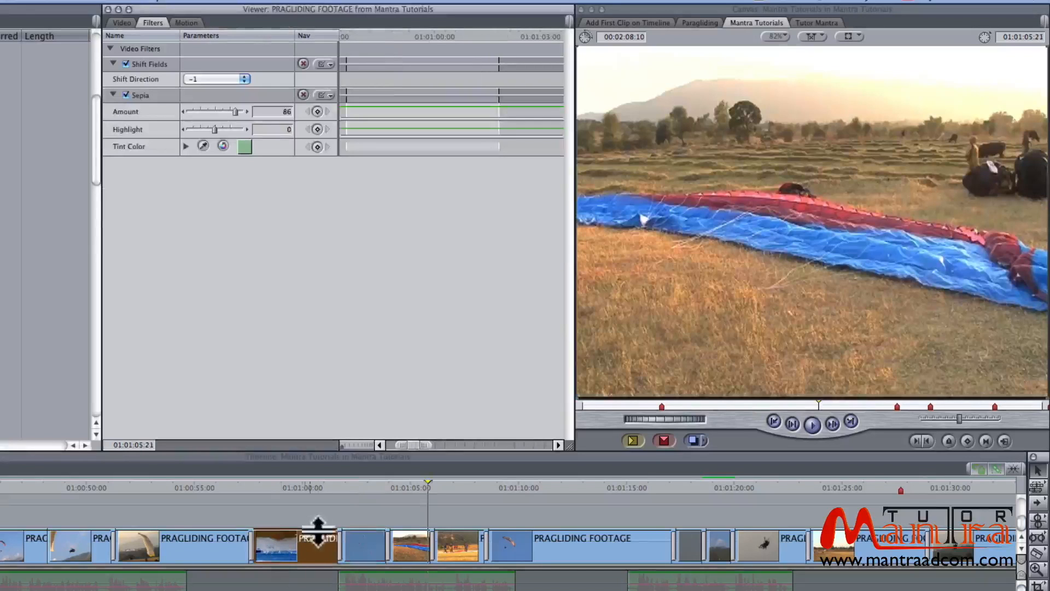
double_click(226, 551)
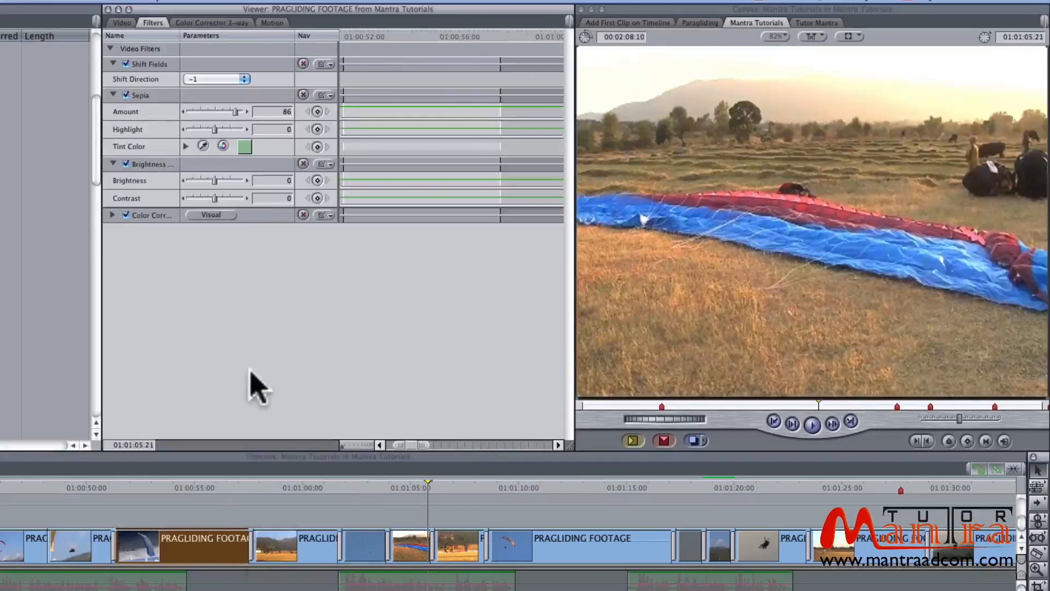
click(148, 95)
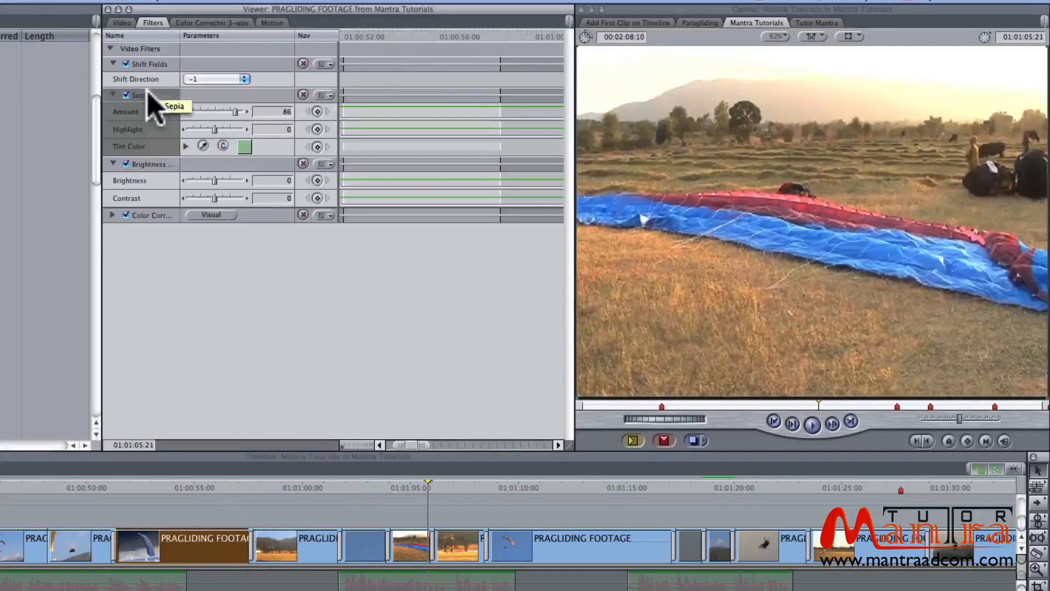
super+click(153, 166)
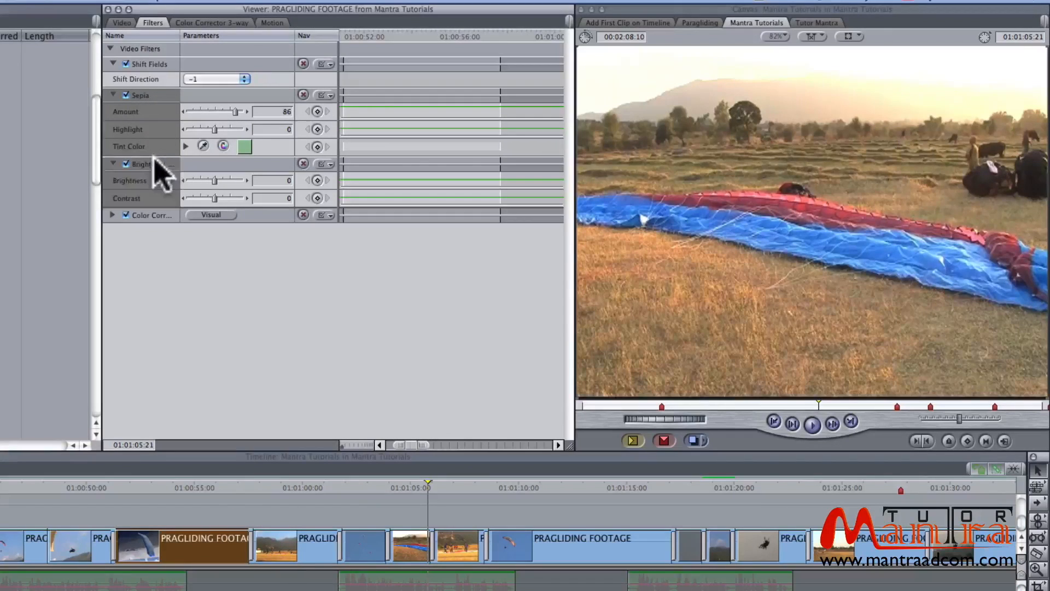
double_click(409, 556)
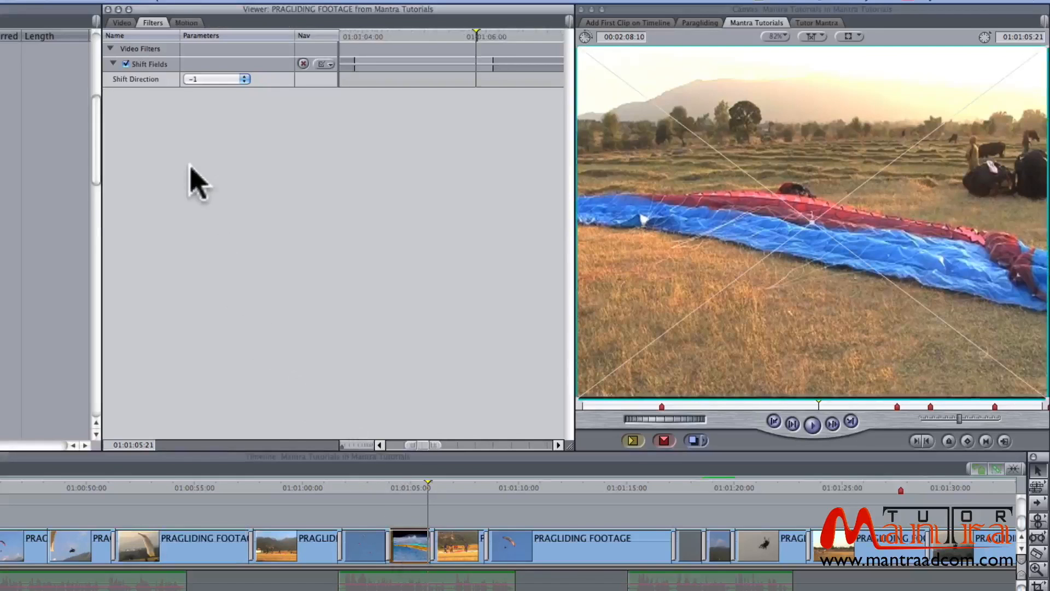
key(super+v)
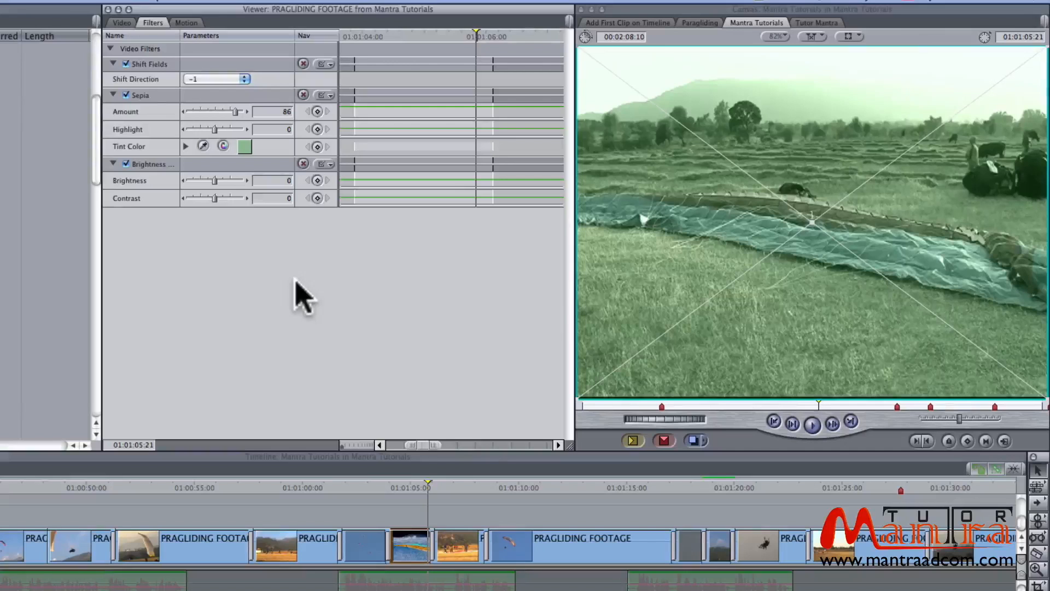
Step: Review the source clip's filters and compare its tint with the clip at 01:01:03:00
click(194, 488)
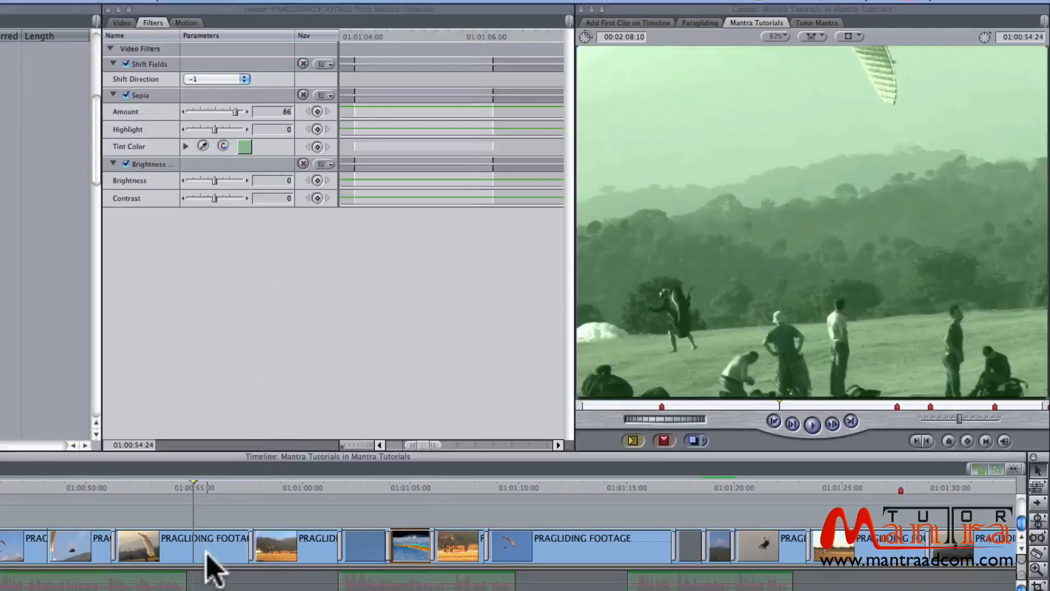
double_click(211, 566)
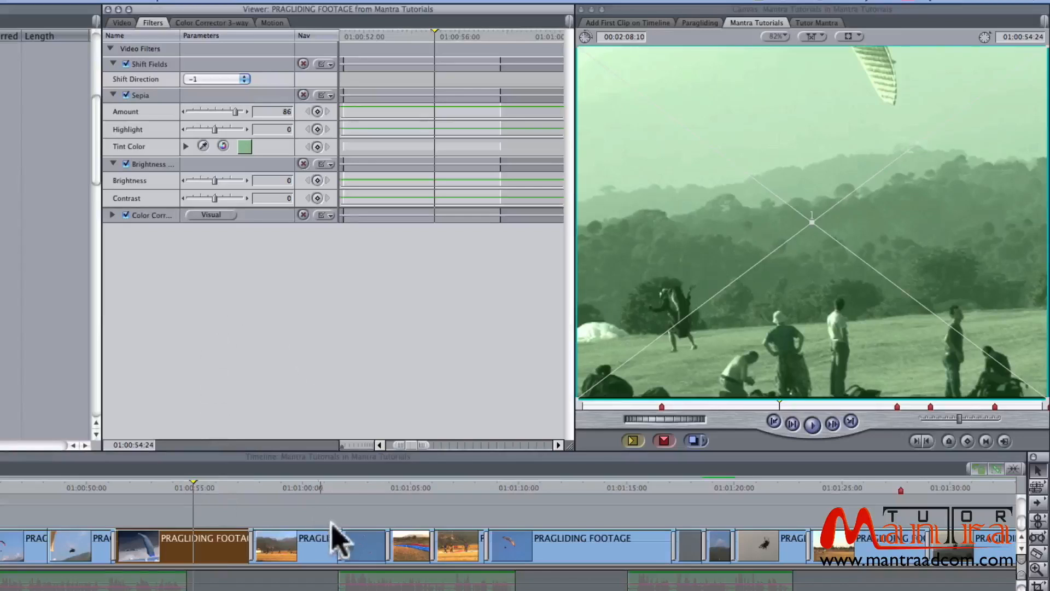
click(367, 487)
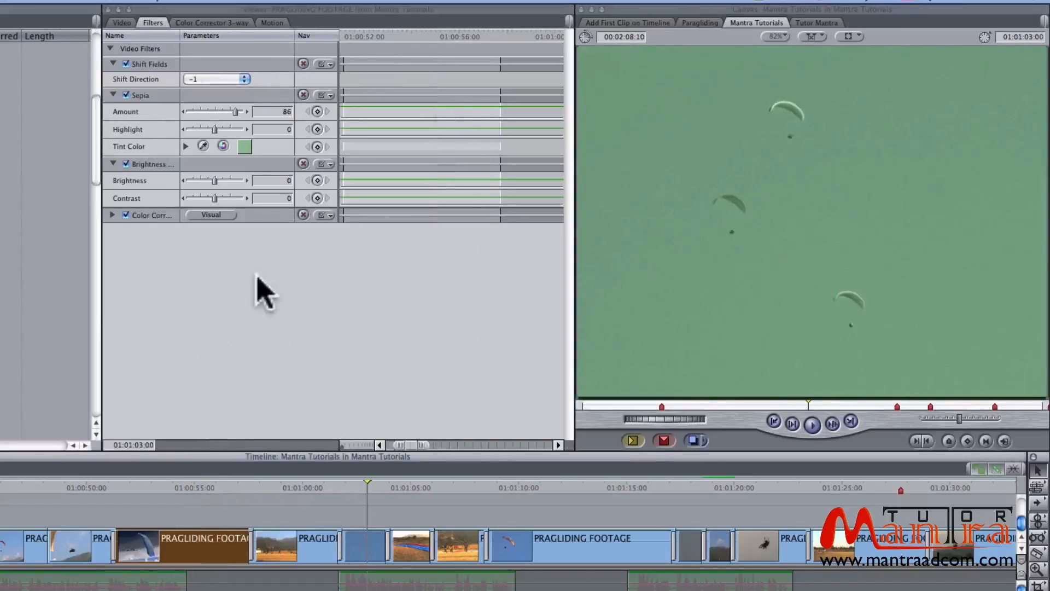
click(213, 487)
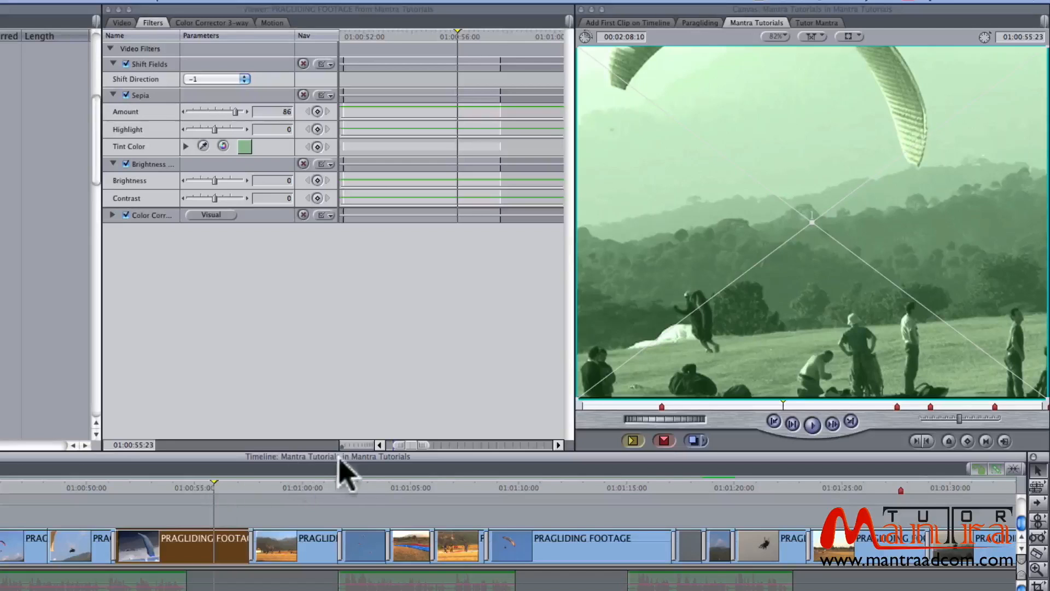
Step: Copy the green-tinted source clip and preview the untinted clips at 01:01:07:05 and 01:01:08:15
click(403, 495)
click(487, 495)
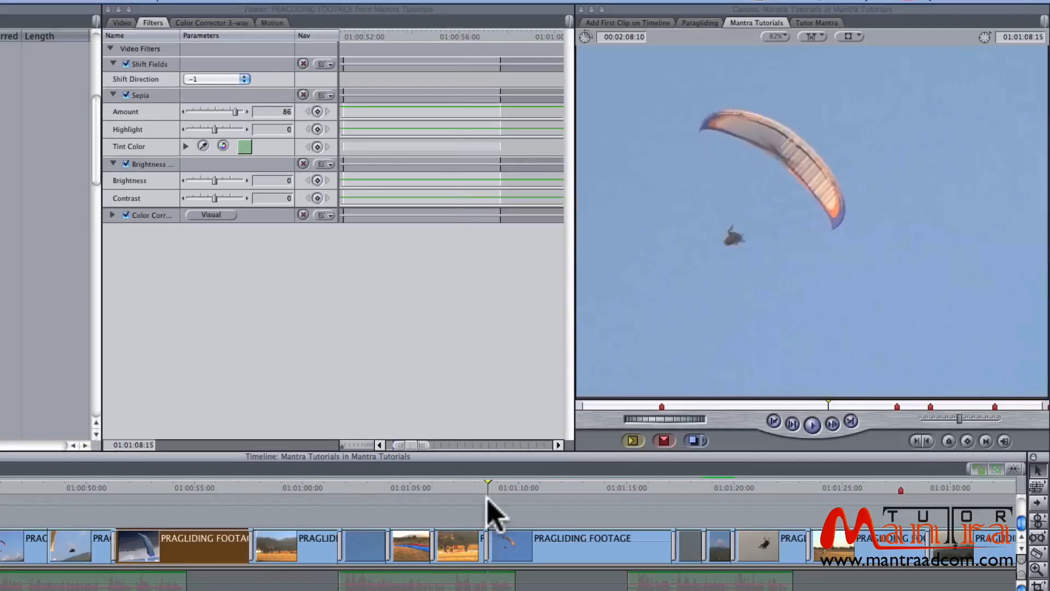
click(182, 555)
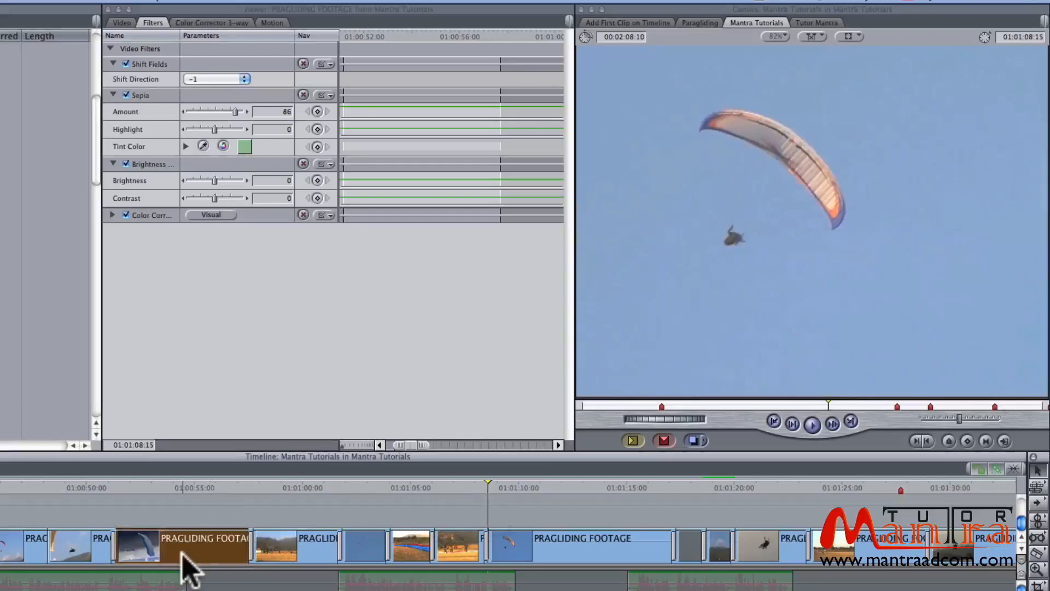
click(404, 484)
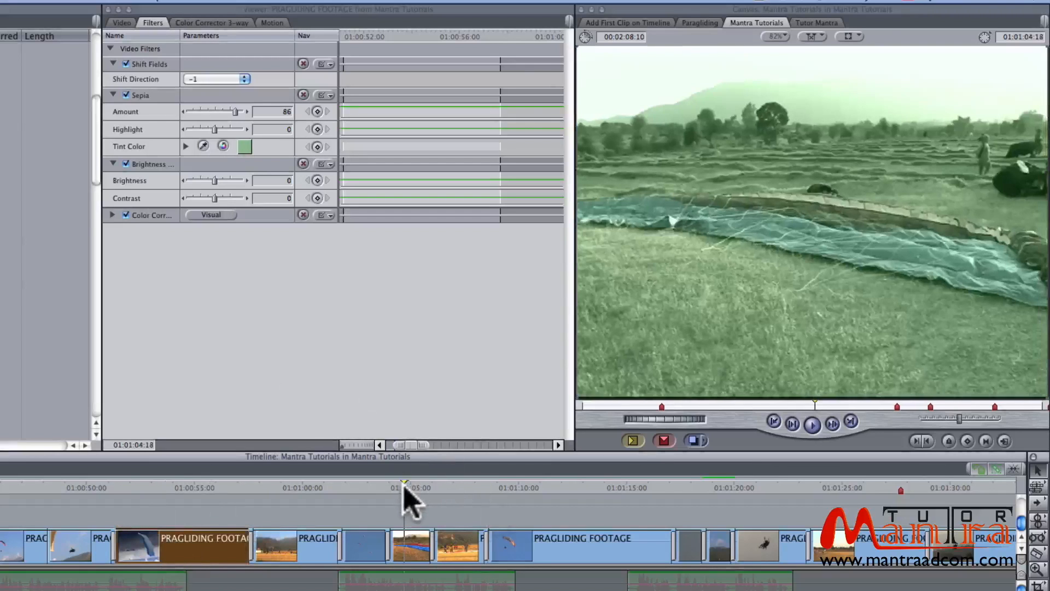
click(457, 488)
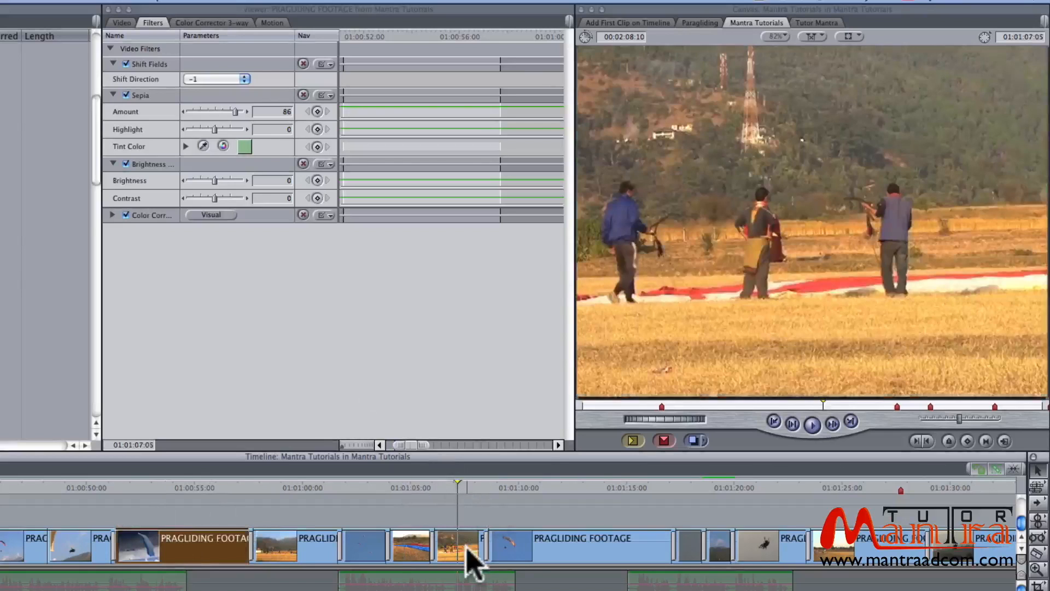
Step: Select the two clips at 01:01:07:05 and 01:01:08:15 together and paste only the Filters video attribute onto them
click(467, 549)
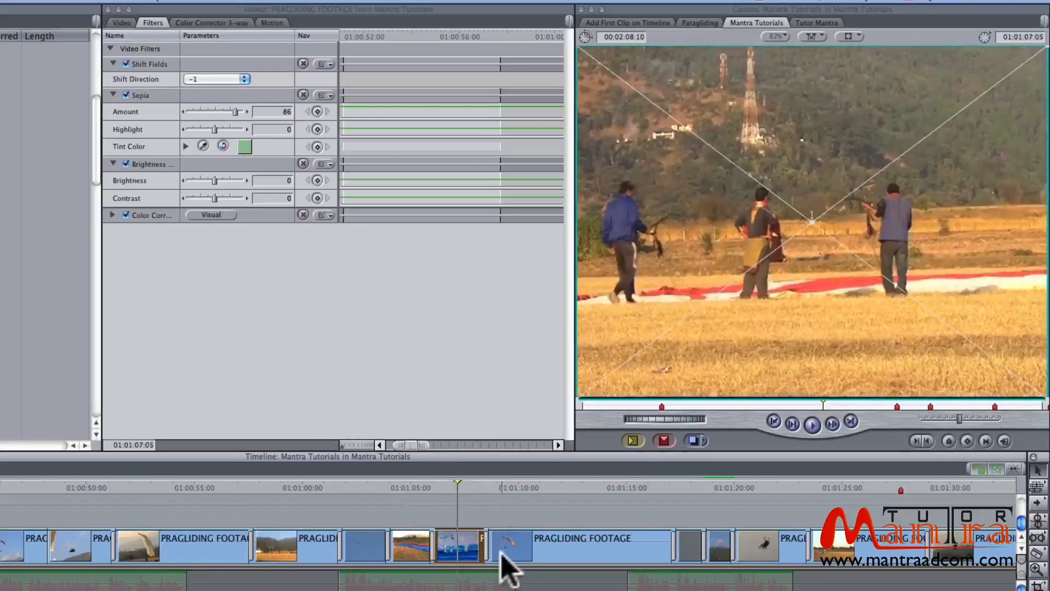
click(552, 544)
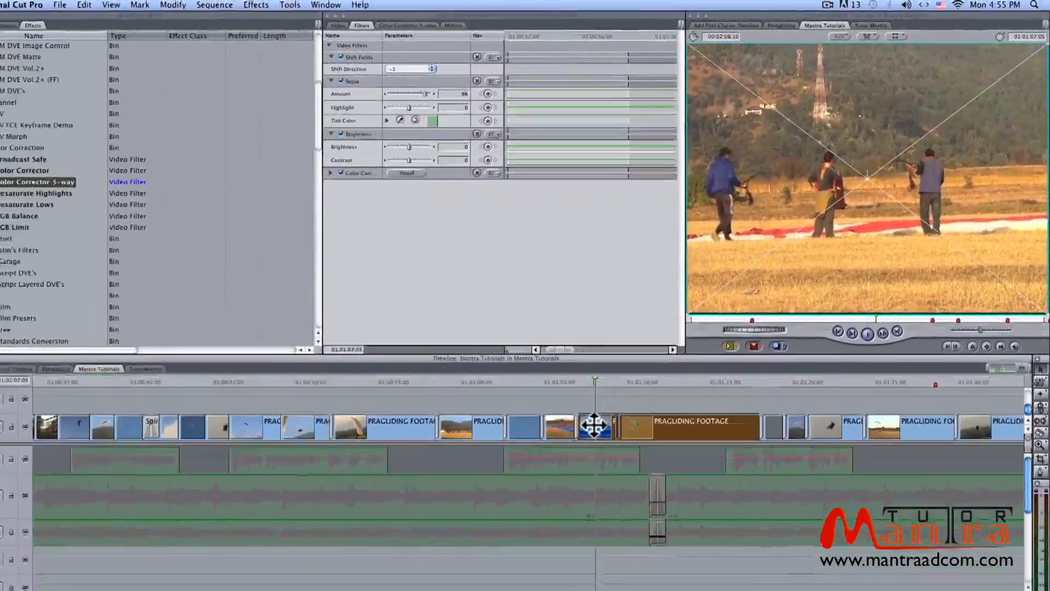
right_click(512, 490)
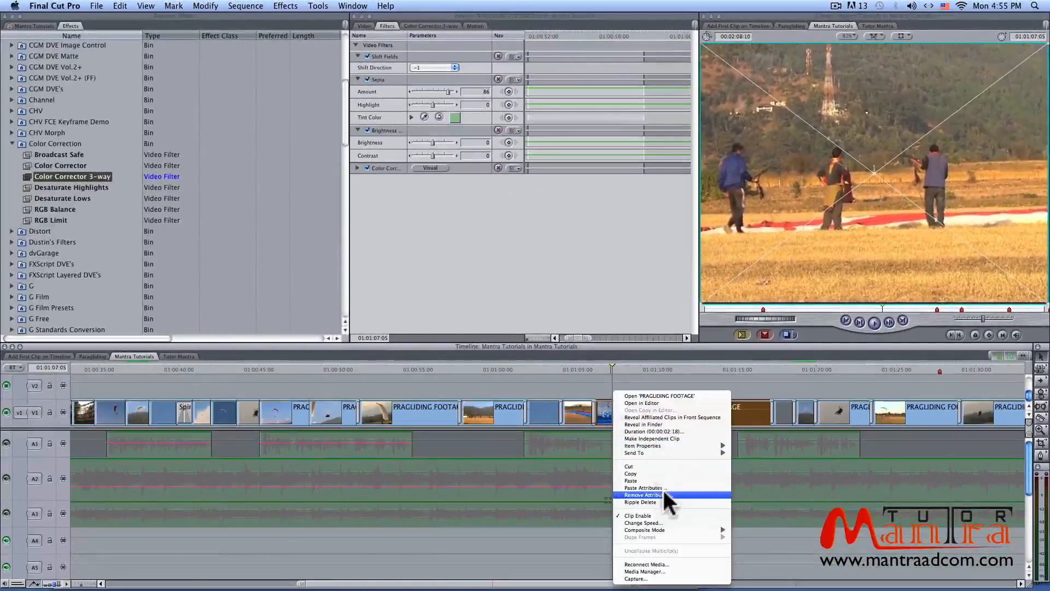
click(120, 5)
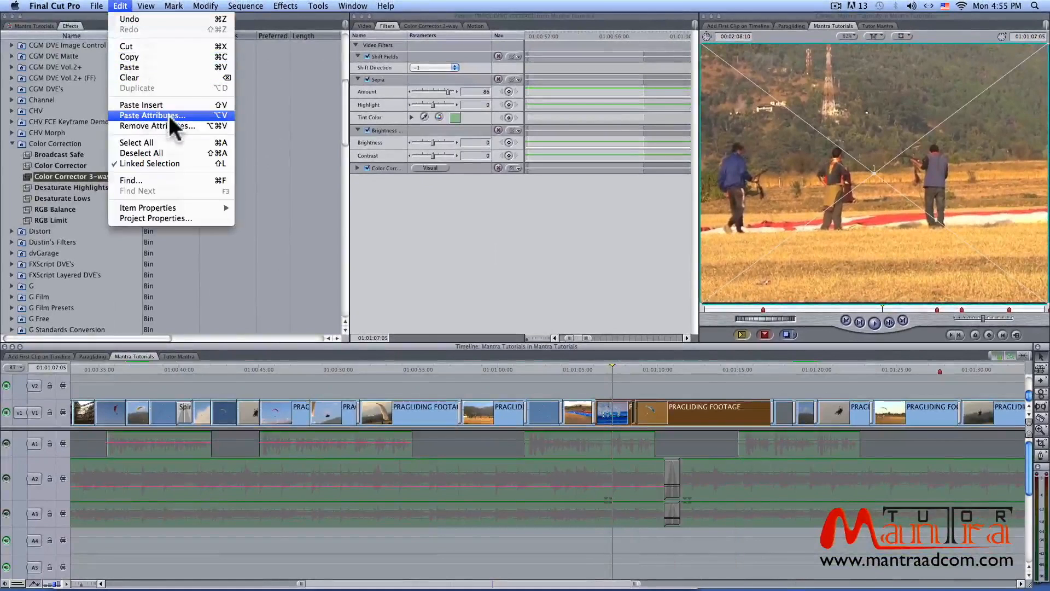
click(217, 116)
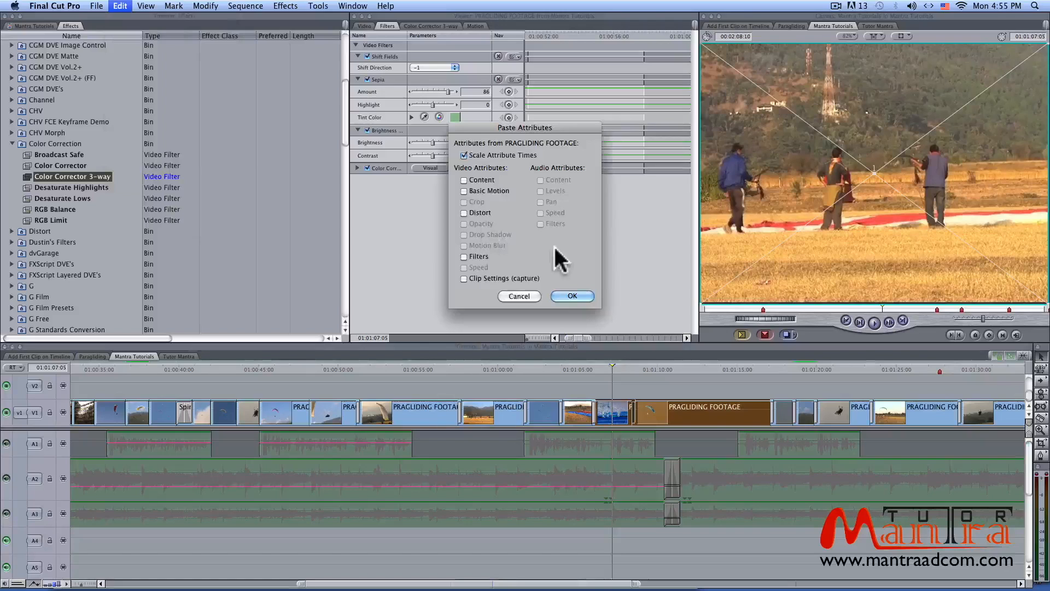
click(464, 256)
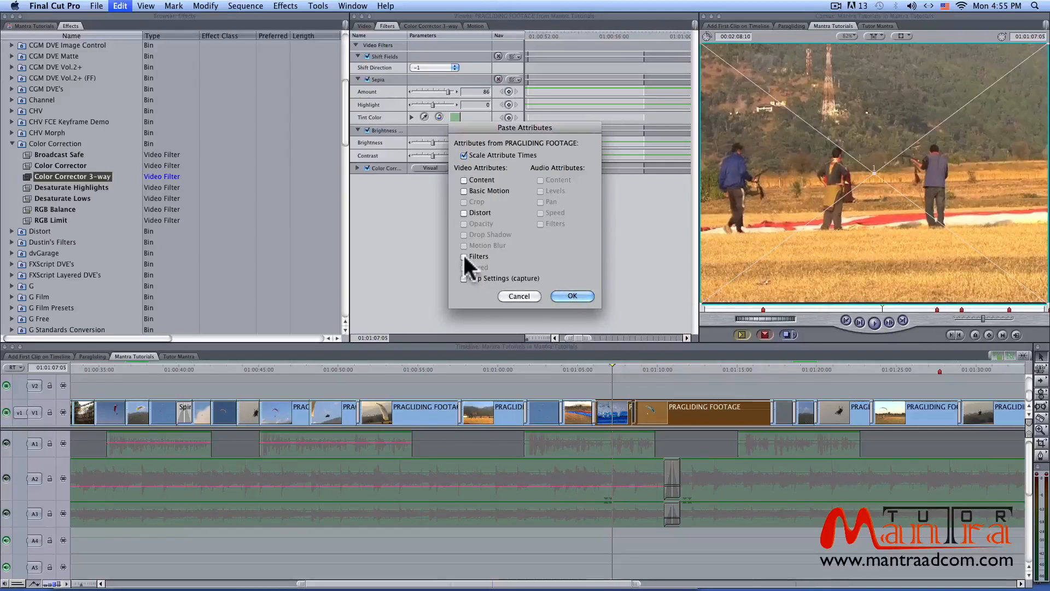
click(566, 297)
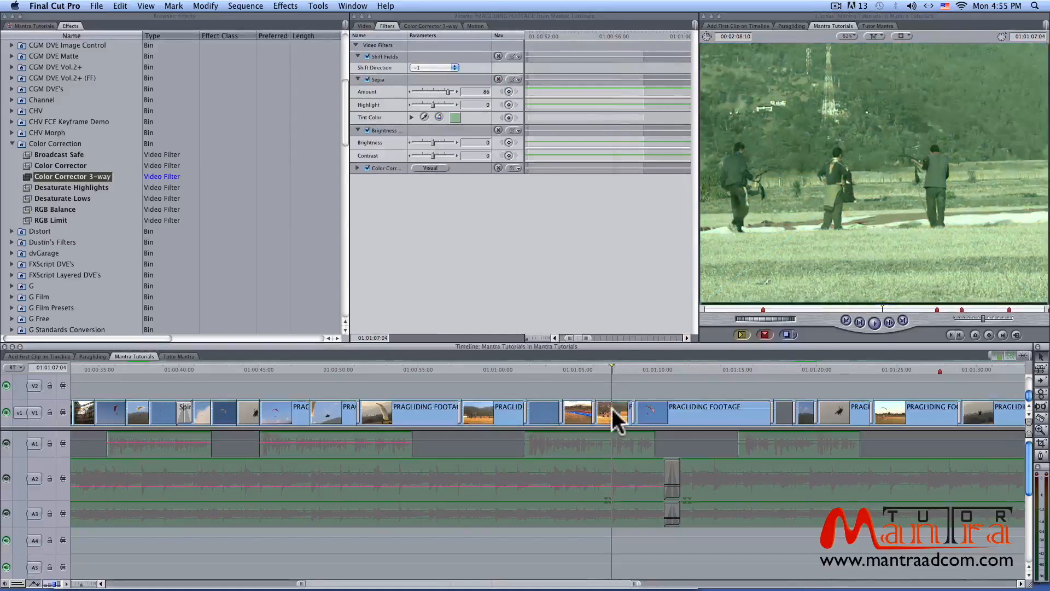
Step: Load the clips at 01:01:07:04 and 01:01:09:23 in turn to check their filters, and scrub across them to examine the tint
double_click(612, 408)
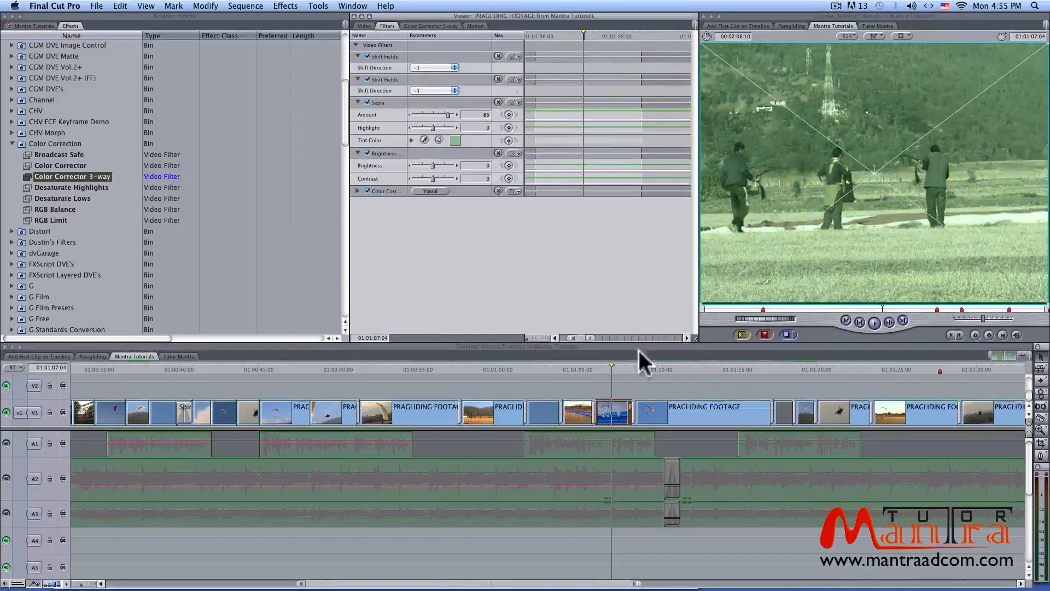
double_click(673, 410)
click(656, 369)
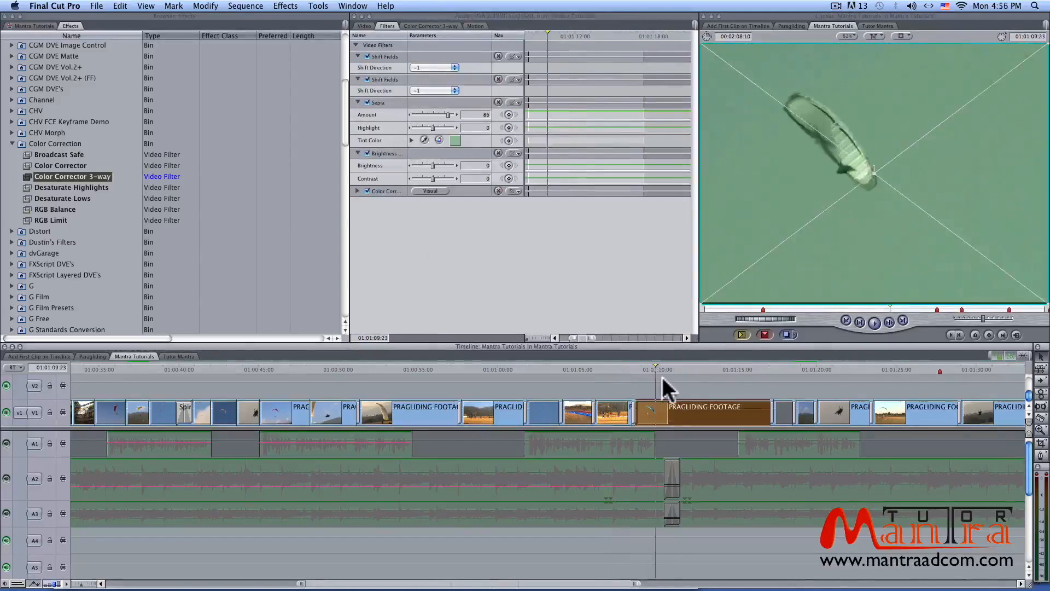
drag(662, 377, 589, 389)
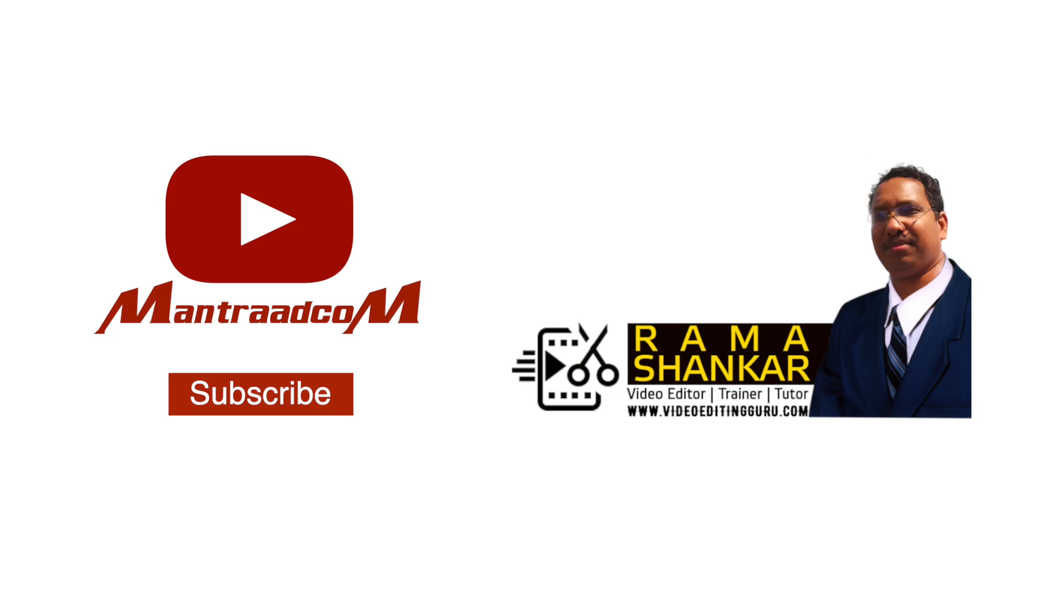